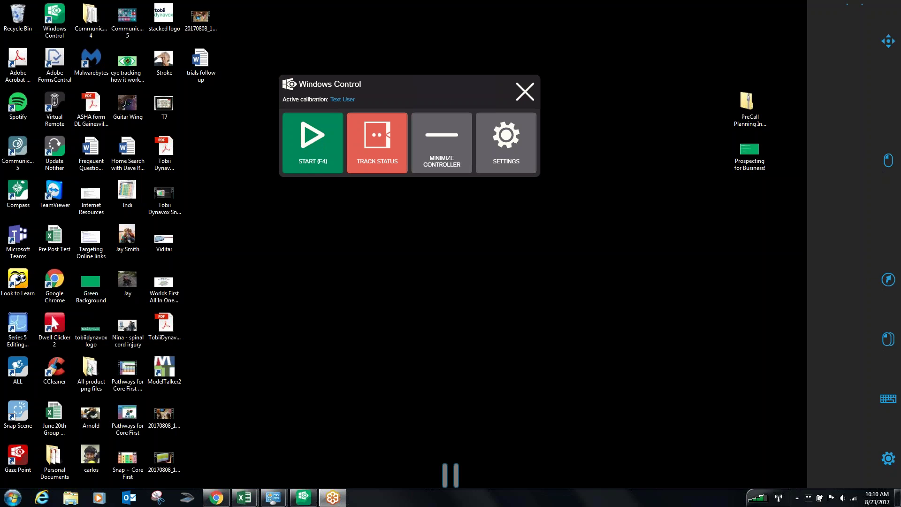
- Start eye-gaze control with F4 and launch Windows Speech Recognition from the Windows Control Shortcuts
key(F4)
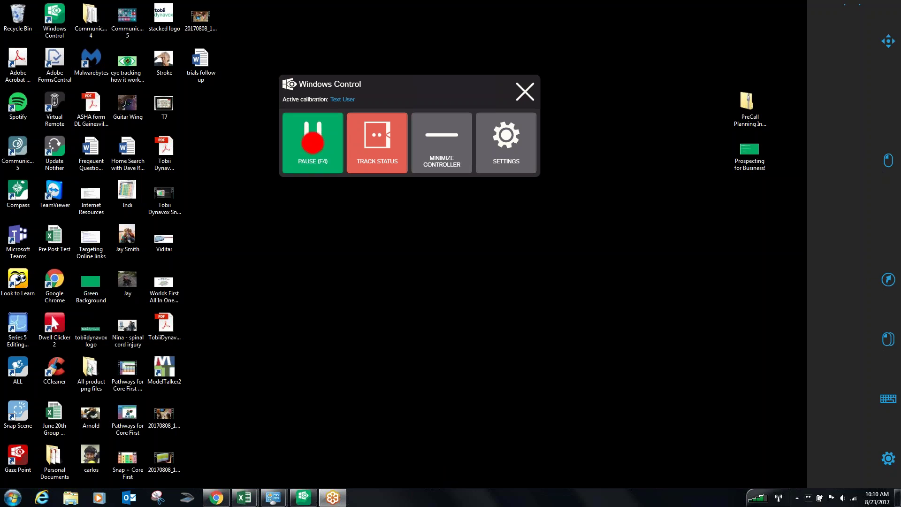
click(889, 280)
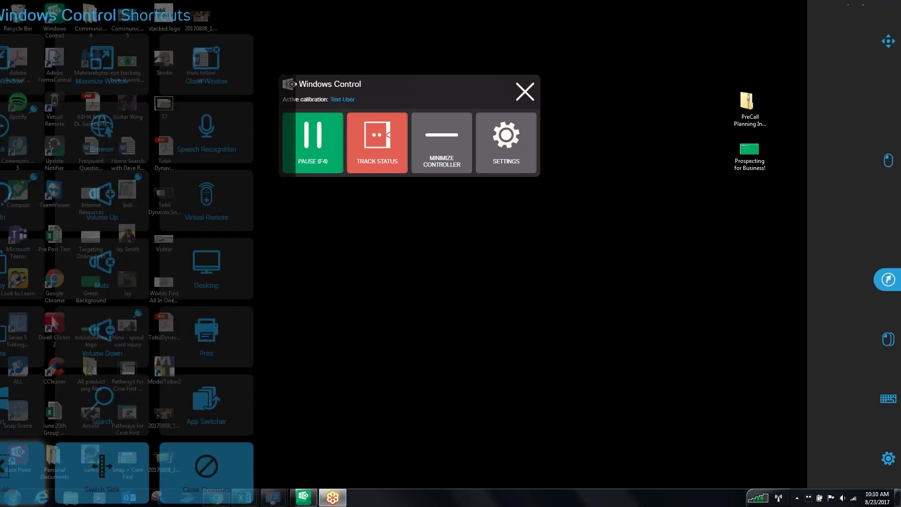
click(261, 131)
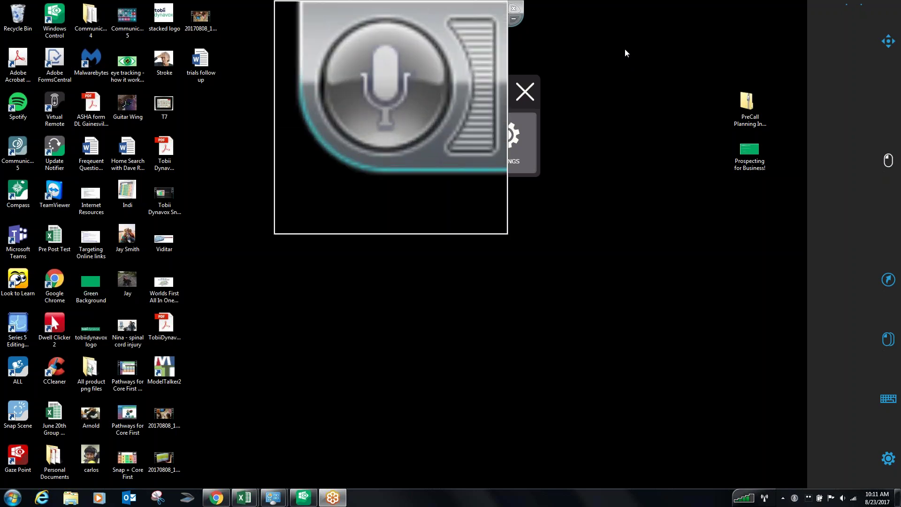
- Toggle Speech Recognition listening on and back off, then pause eye-gaze control with F4
click(389, 11)
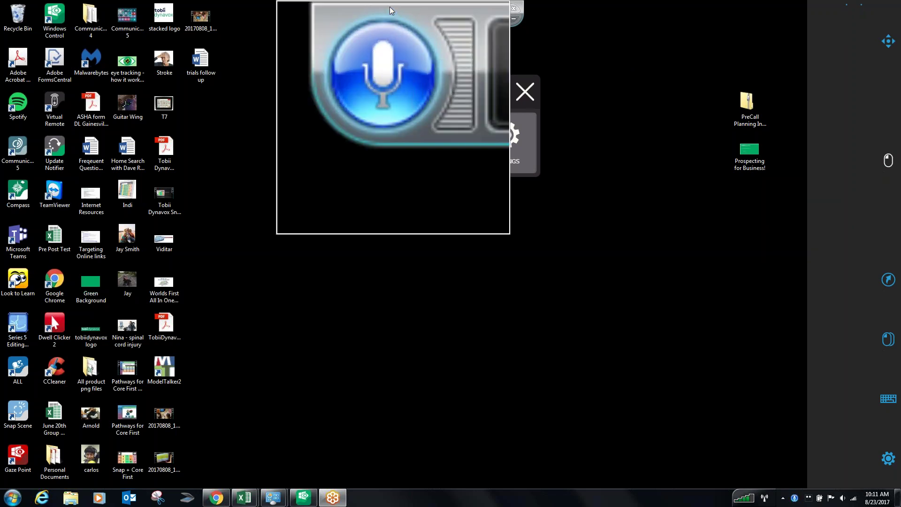
click(390, 10)
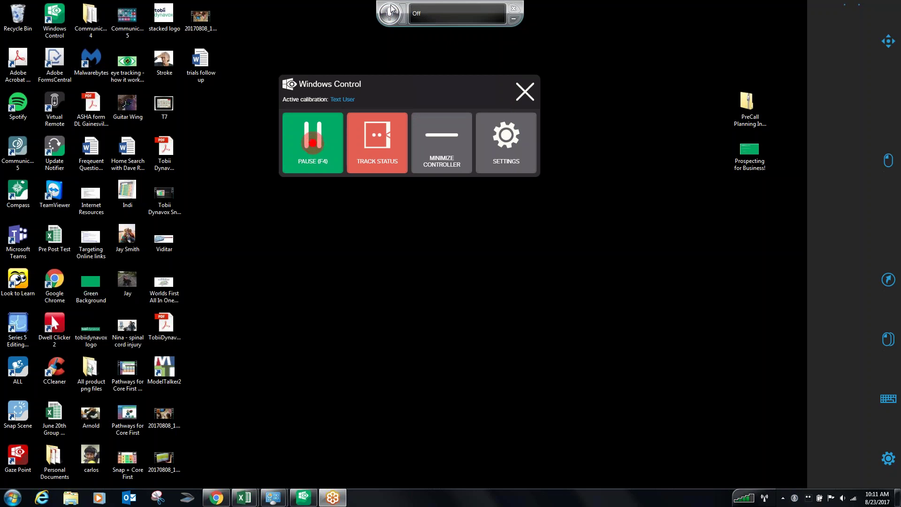
key(F4)
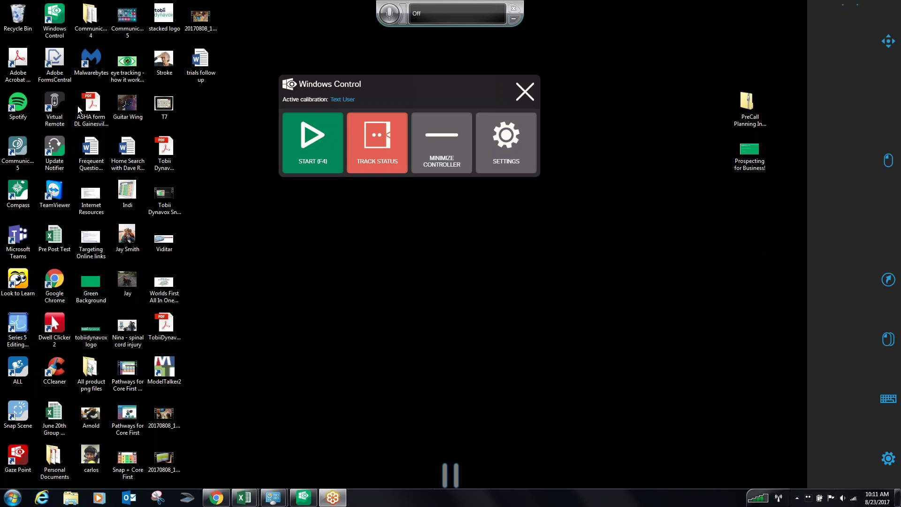
- Bring Chrome forward on the Microsoft Speech Recognition commands page and open its product version list
click(215, 498)
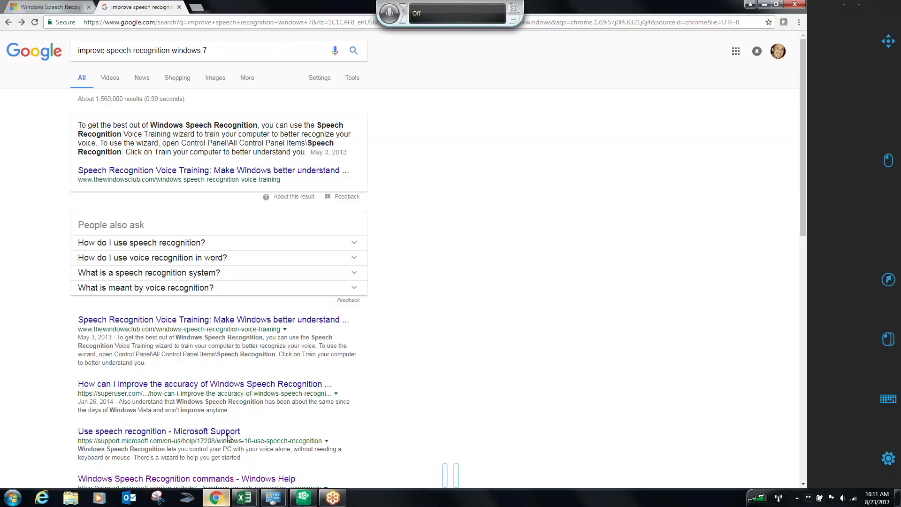
click(64, 9)
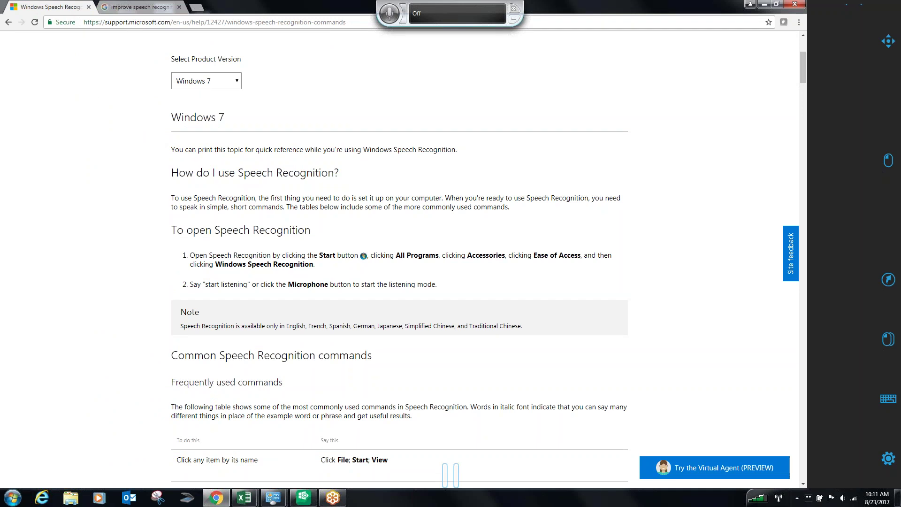
click(225, 84)
- Keep Windows 7 as the product version and scroll down through the speech recognition command tables
click(224, 84)
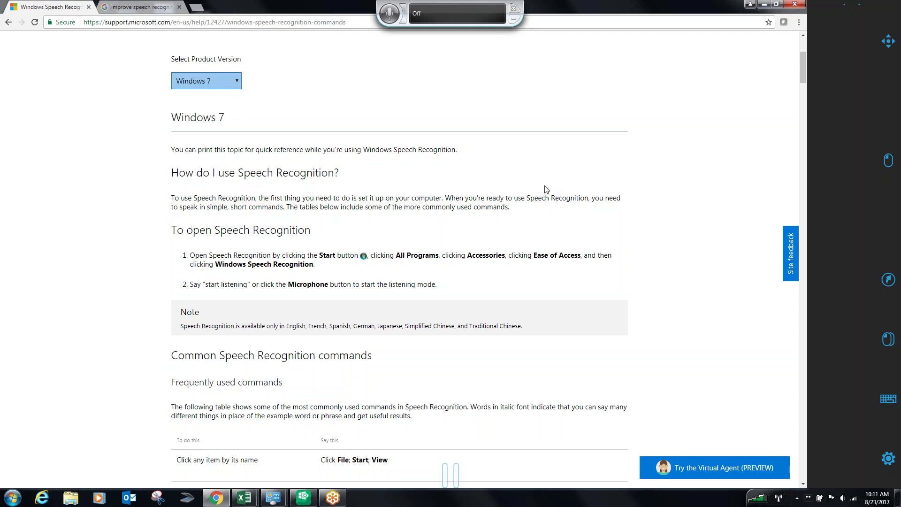
scroll(547, 189, down, 1)
scroll(547, 190, down, 3)
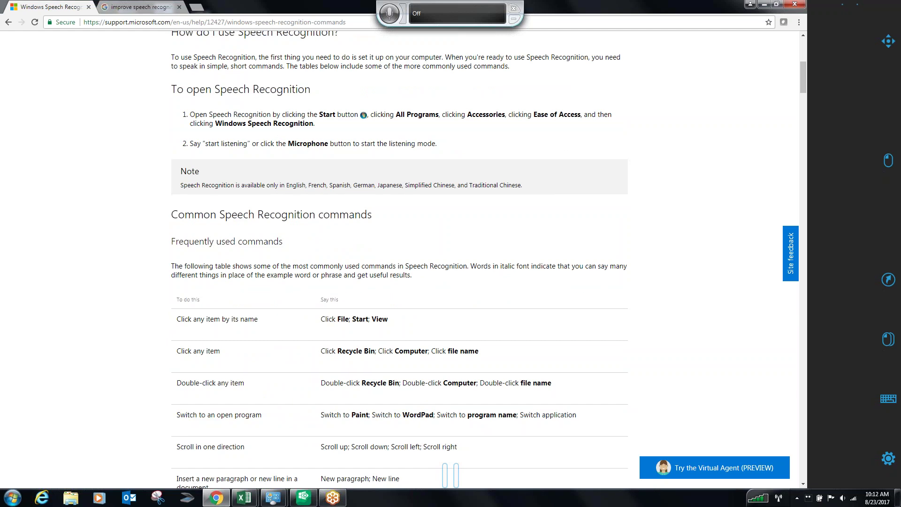
scroll(690, 207, down, 4)
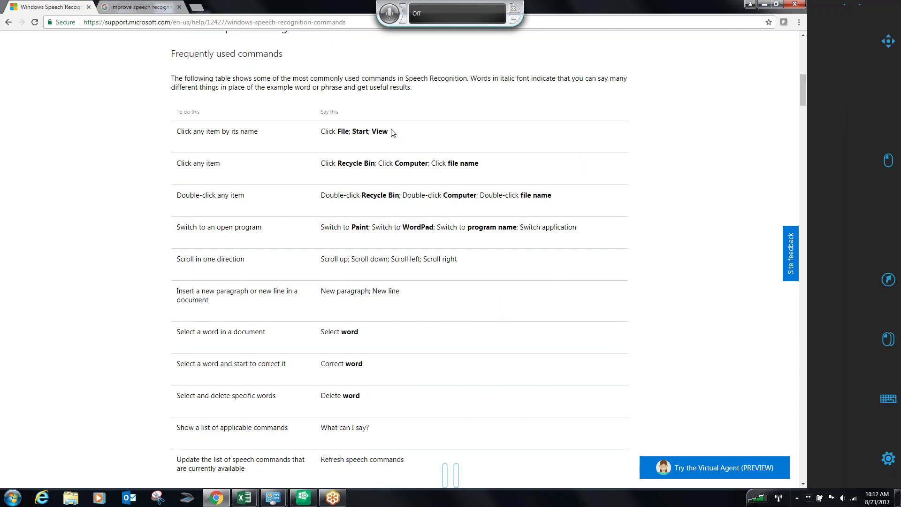
scroll(442, 266, down, 4)
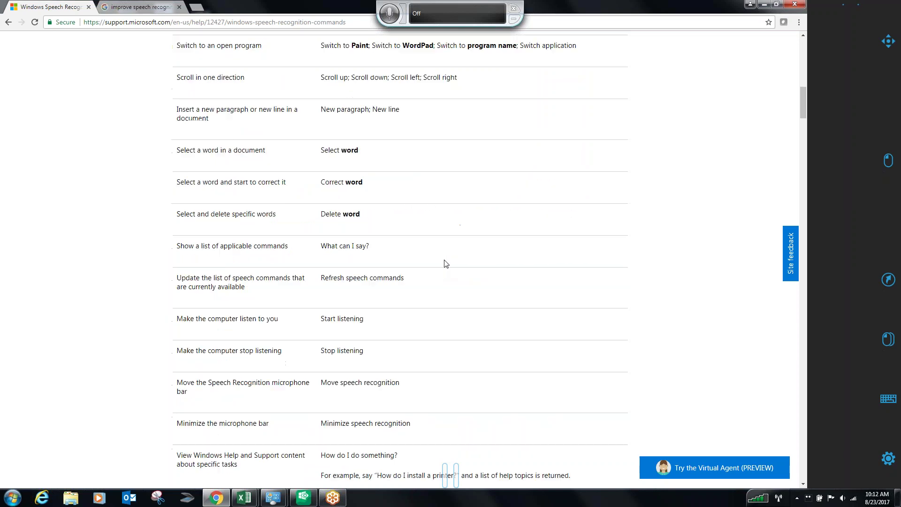
scroll(447, 264, down, 8)
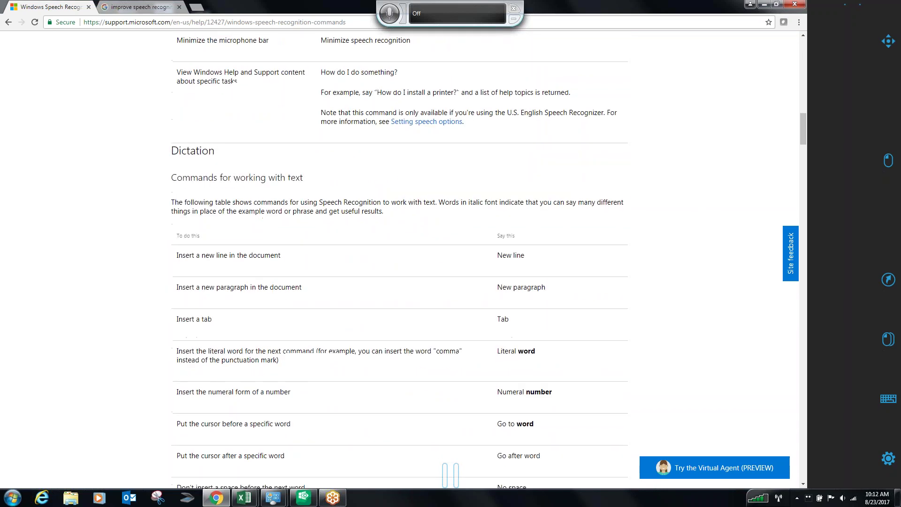
scroll(441, 257, down, 2)
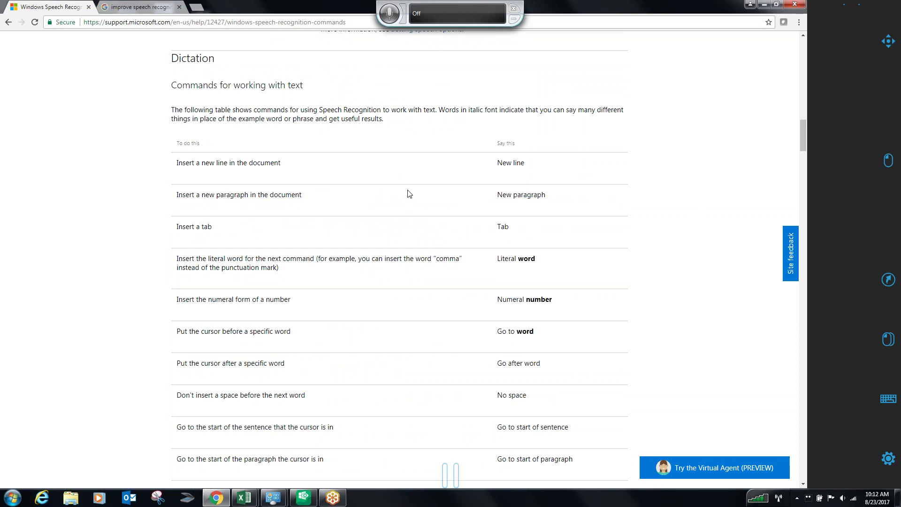
scroll(459, 202, down, 4)
scroll(463, 206, down, 4)
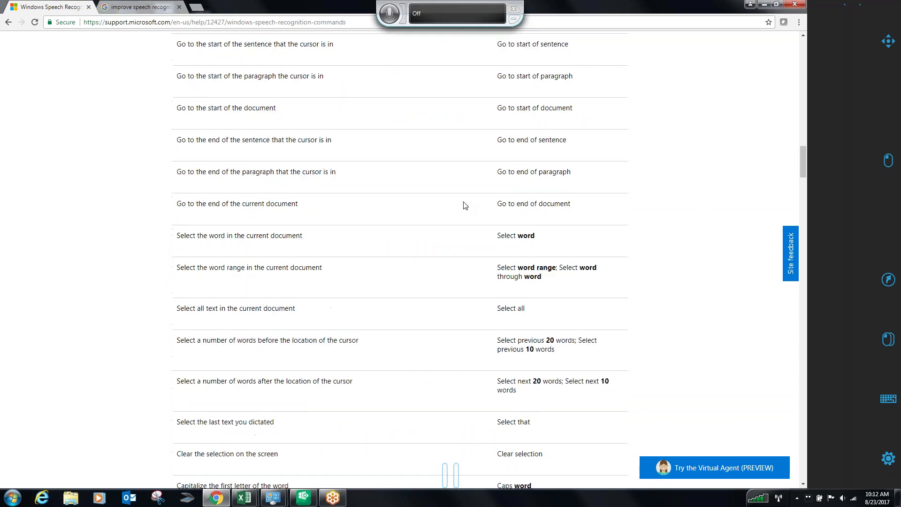
scroll(464, 205, down, 14)
scroll(468, 203, up, 1)
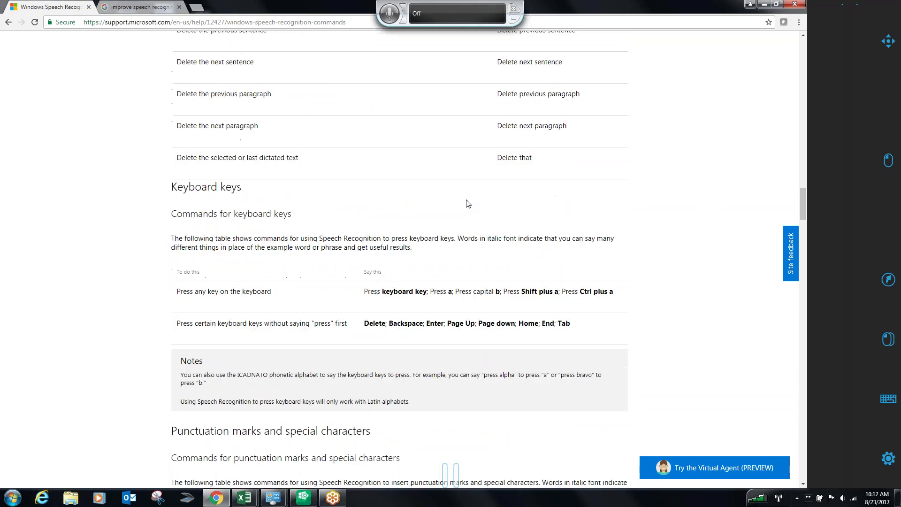
scroll(468, 203, down, 4)
scroll(468, 203, down, 6)
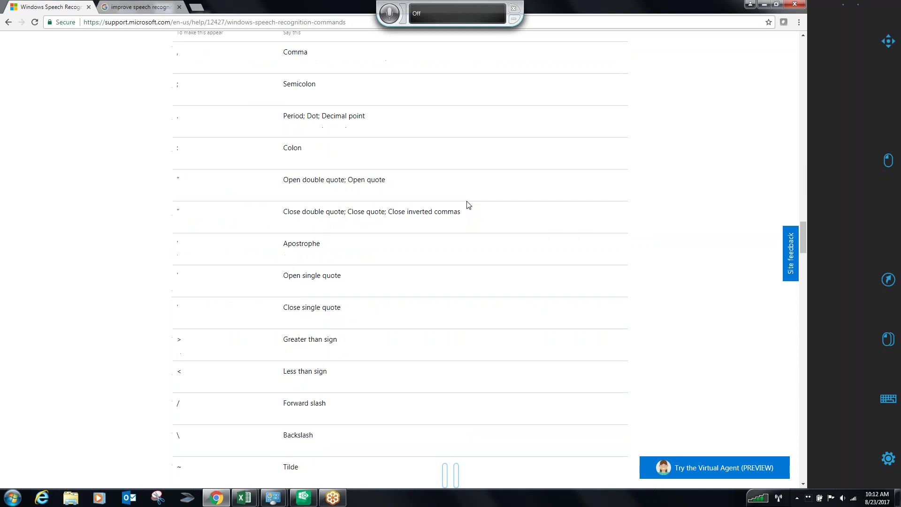
scroll(470, 204, down, 19)
scroll(473, 203, down, 20)
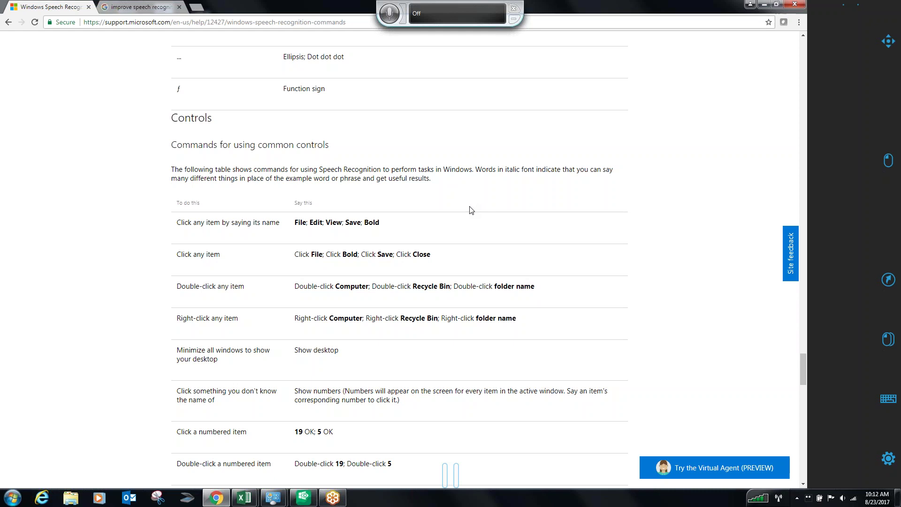
- Finish reviewing the command tables and return to the Google 'improve speech recognition windows 7' results
scroll(470, 217, down, 5)
scroll(467, 217, up, 4)
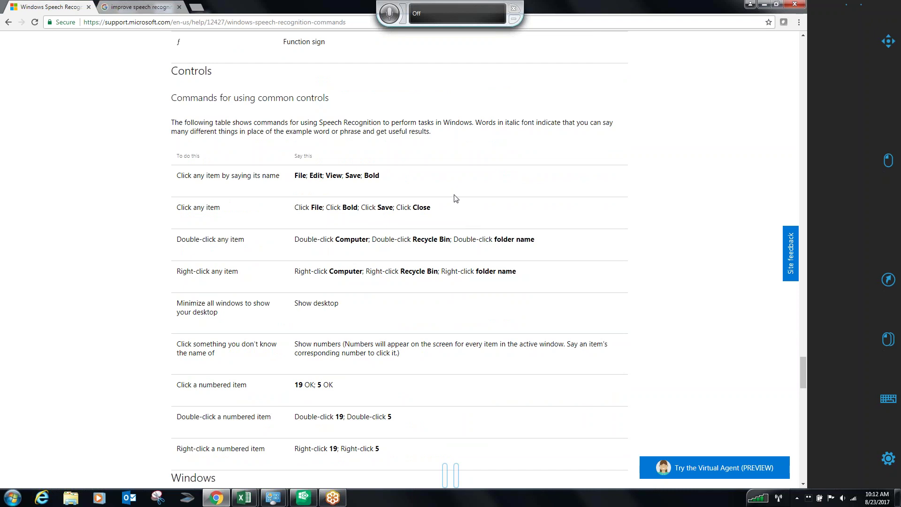
scroll(455, 200, down, 6)
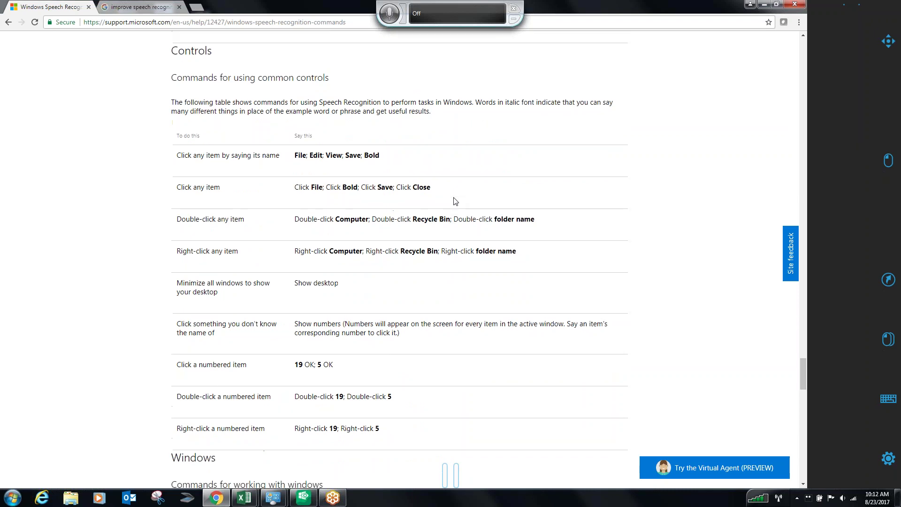
scroll(458, 201, down, 12)
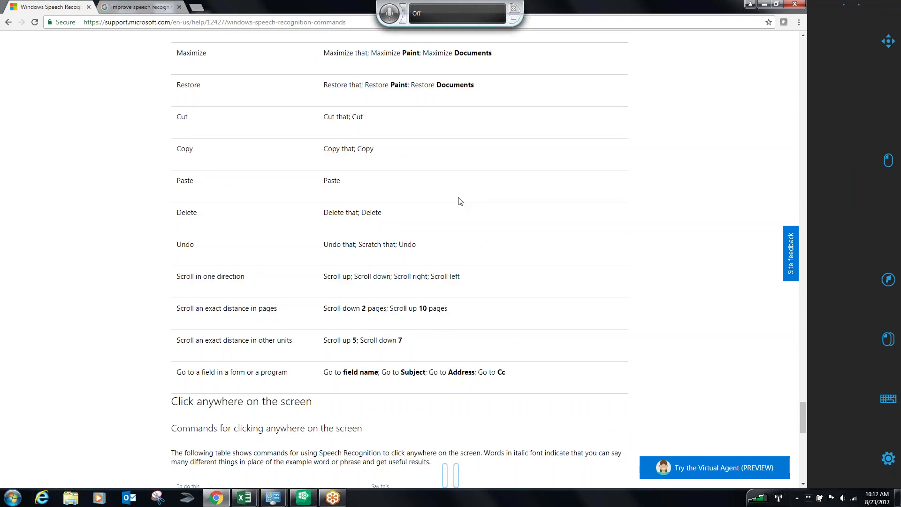
scroll(459, 201, up, 20)
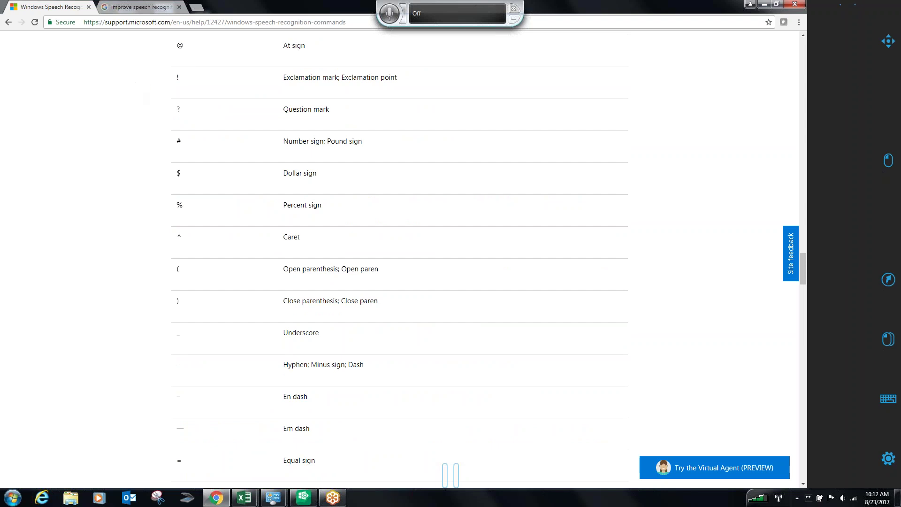
click(143, 10)
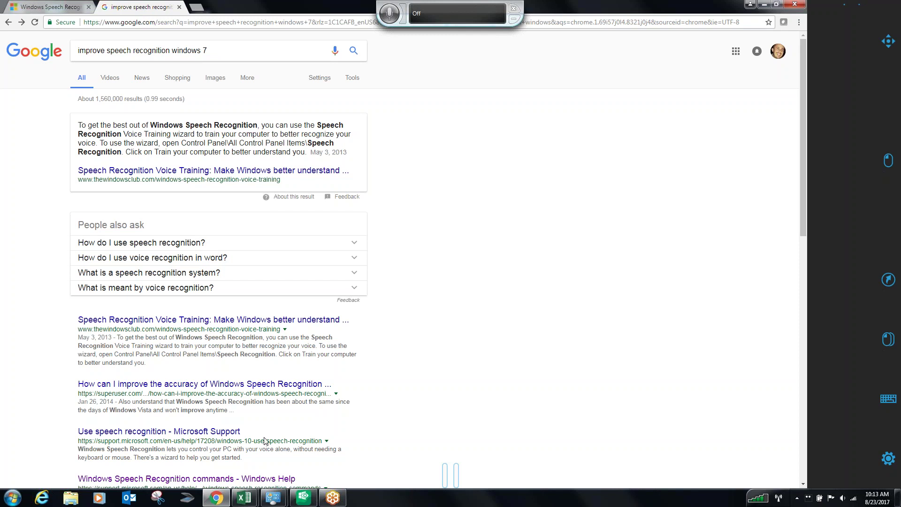
- Bring up the Control Panel's 'Use the computer without a mouse or keyboard' page from the taskbar preview
mouse_move(274, 497)
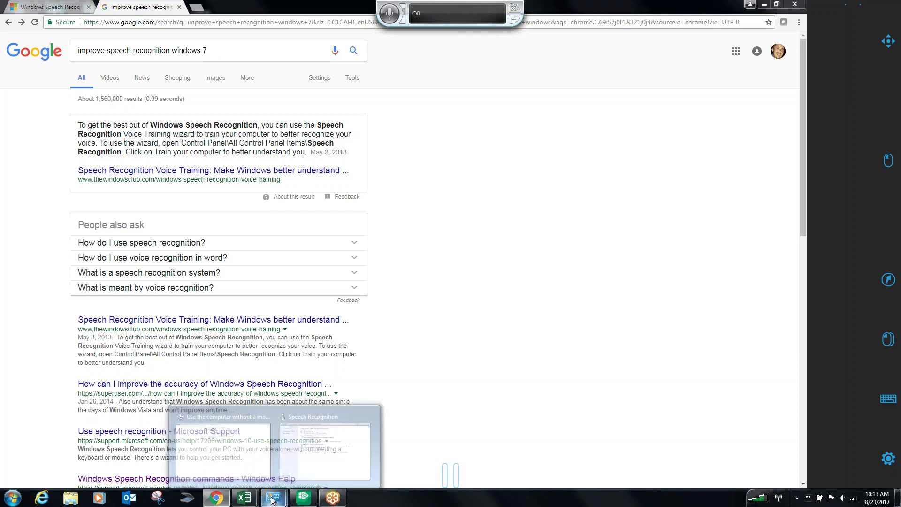
click(257, 457)
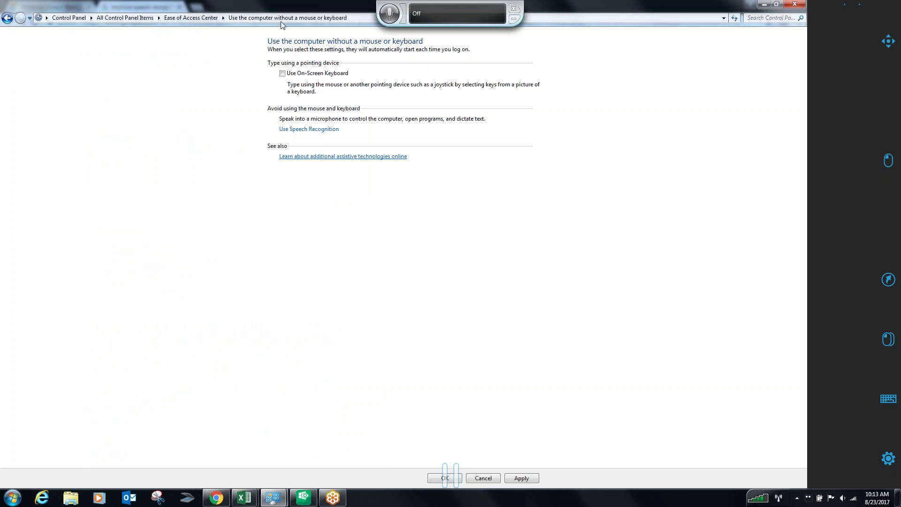
click(304, 129)
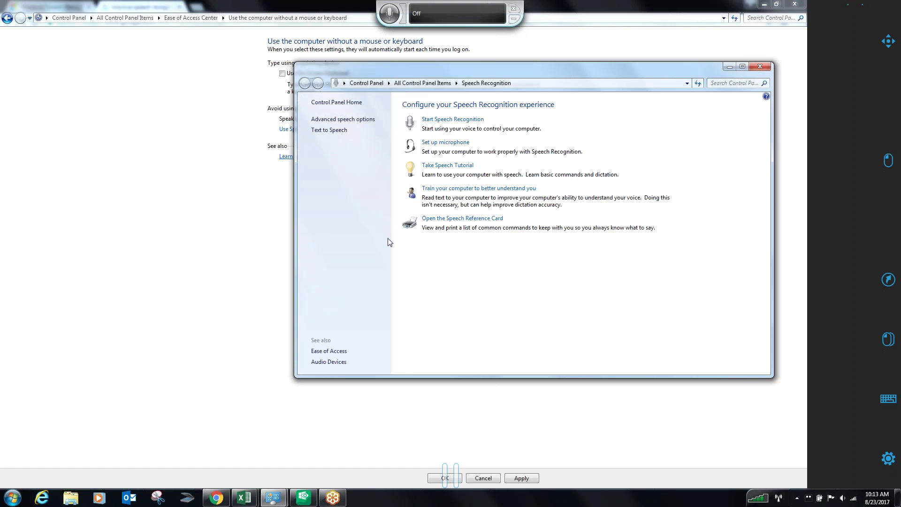
drag(497, 68, 419, 62)
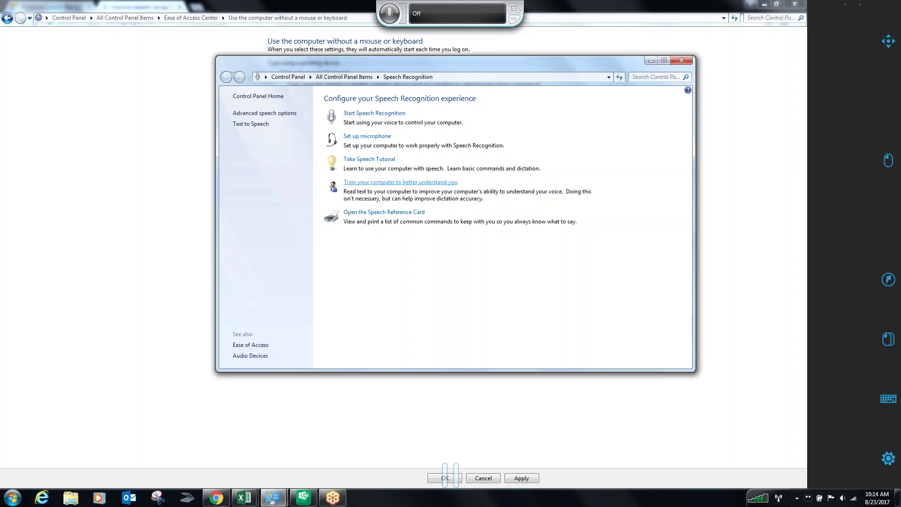
click(681, 60)
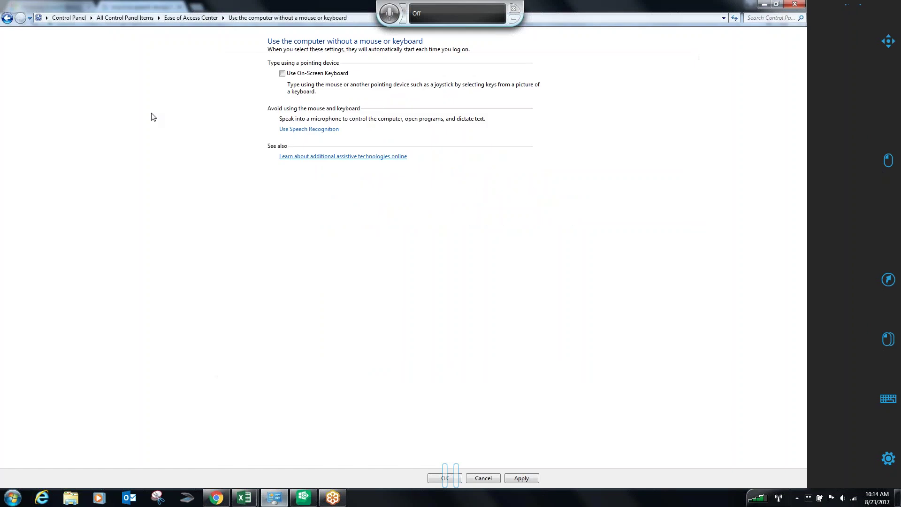
- Shrink and close the Control Panel window, then turn on Speech Recognition listening
drag(275, 5, 196, 69)
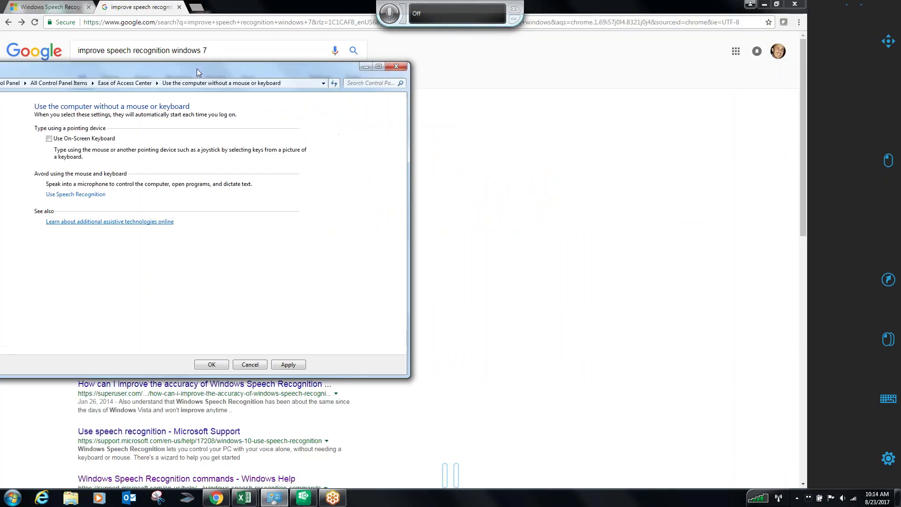
click(396, 67)
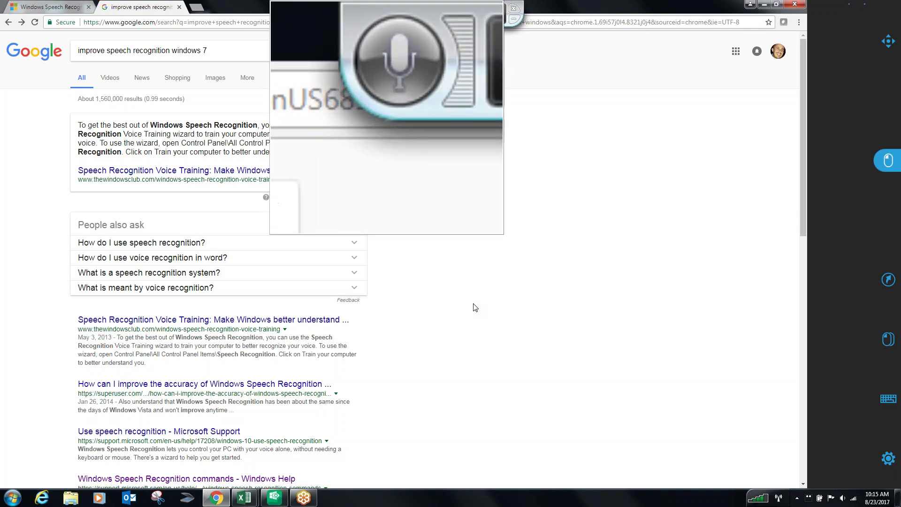
click(389, 11)
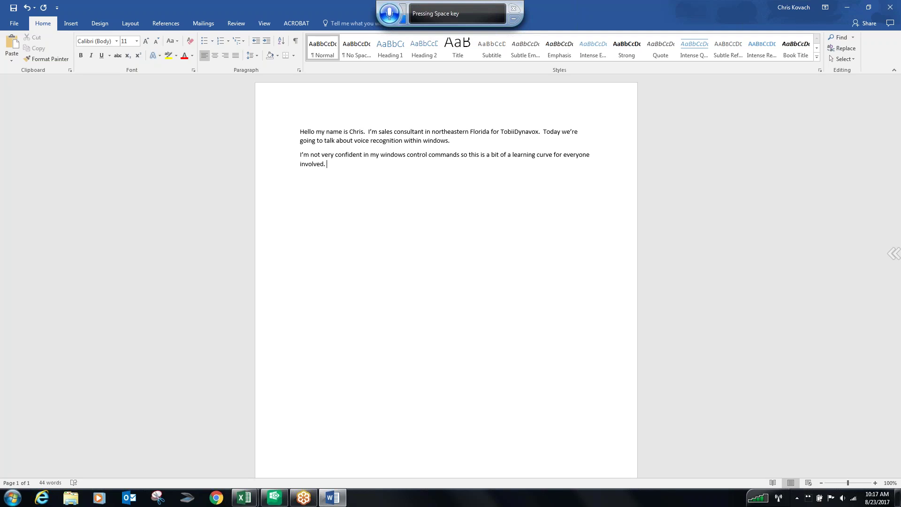
- Dictate the sentence 'I appreciate your understanding and patience as we were through this together.'
text(I appreciate your understanding)
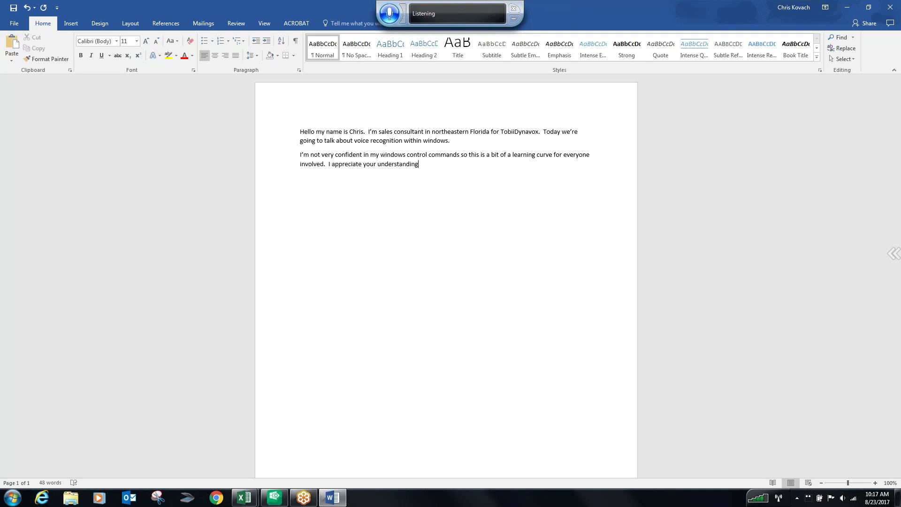
text( and patience as we were through this together)
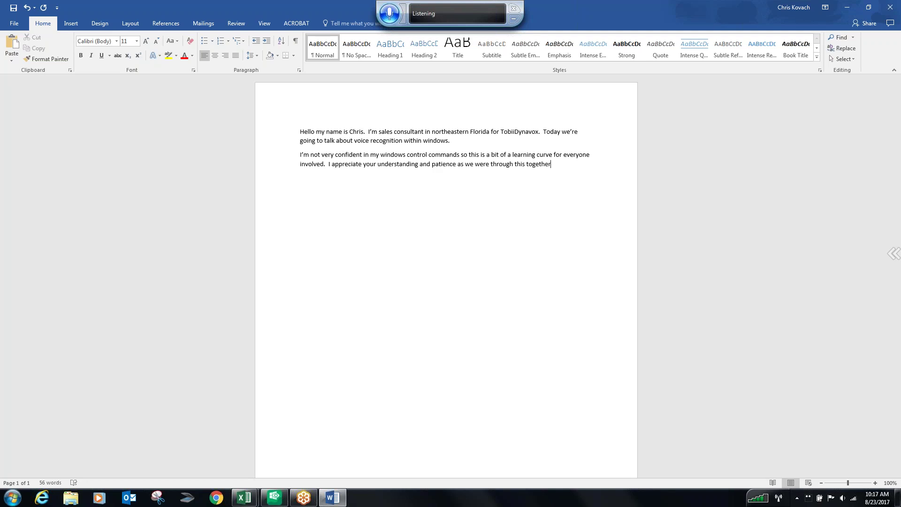
text(.)
- Start a new paragraph and delete the misrecognized word 'Five'
key(Return)
text(Five)
key(ctrl+shift+Left)
key(Delete)
- Undo the wrongly dictated 'I said the wrong thing' and dictate the windows command structure sentence
text(I said the wrong thing)
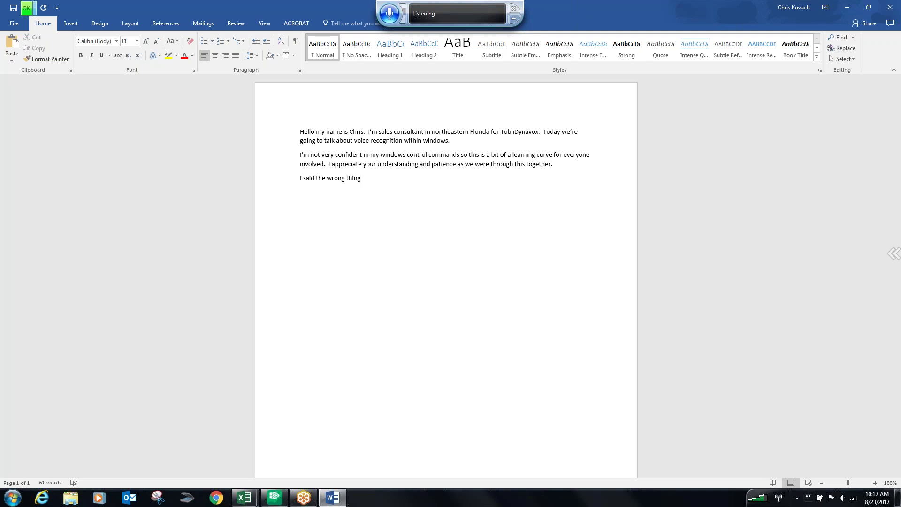
key(ctrl+z)
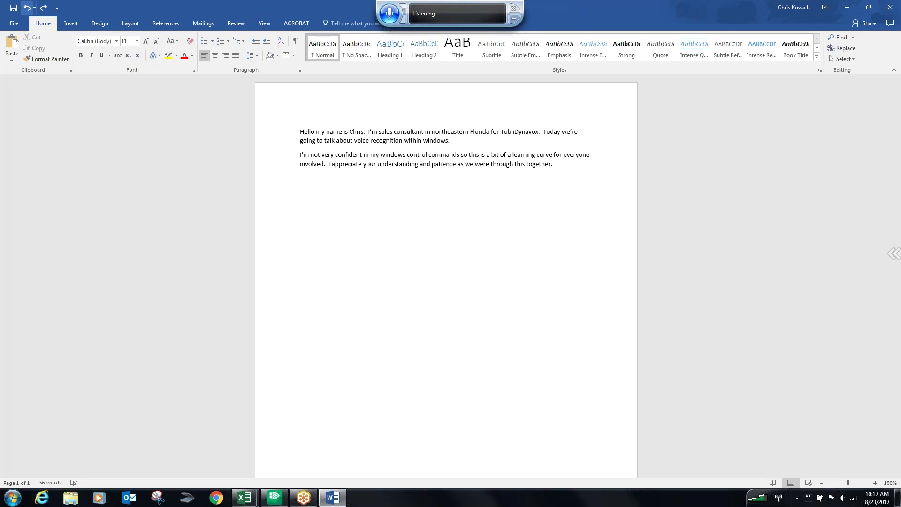
text(I wanted to show everyone to fuel that schools within the windows command structure)
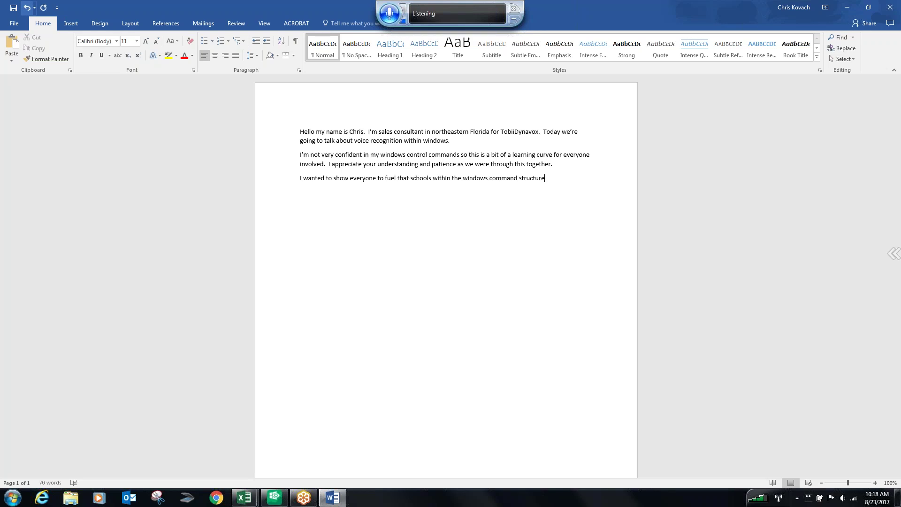
text(.)
- Dictate the sentence about selecting an inappropriately typed word, then undo the stray 'end of sentence'
text(What other tools you just saw me use was selecting a word that was typed inappropriately working correctly)
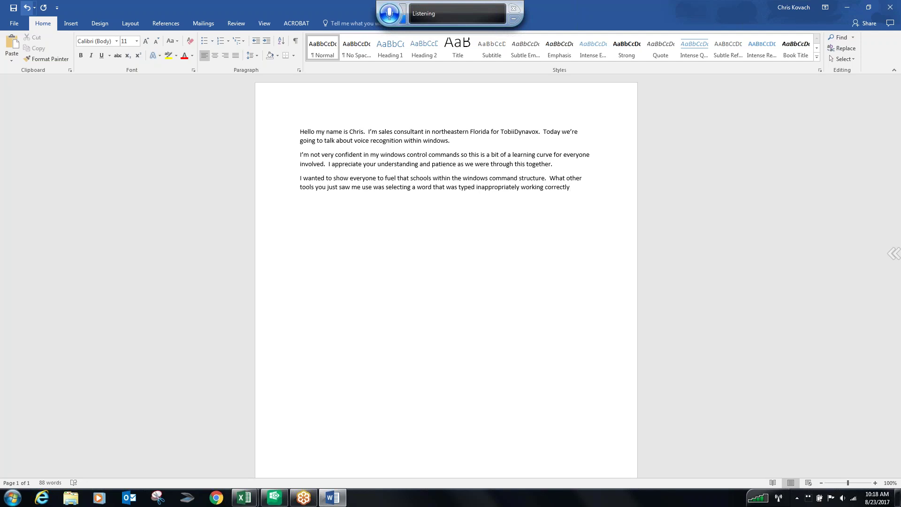
double_click(557, 178)
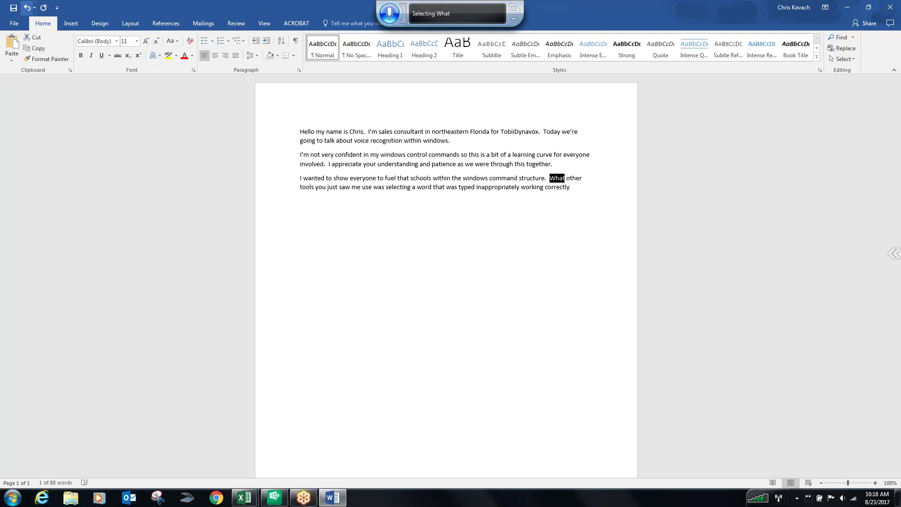
click(17, 484)
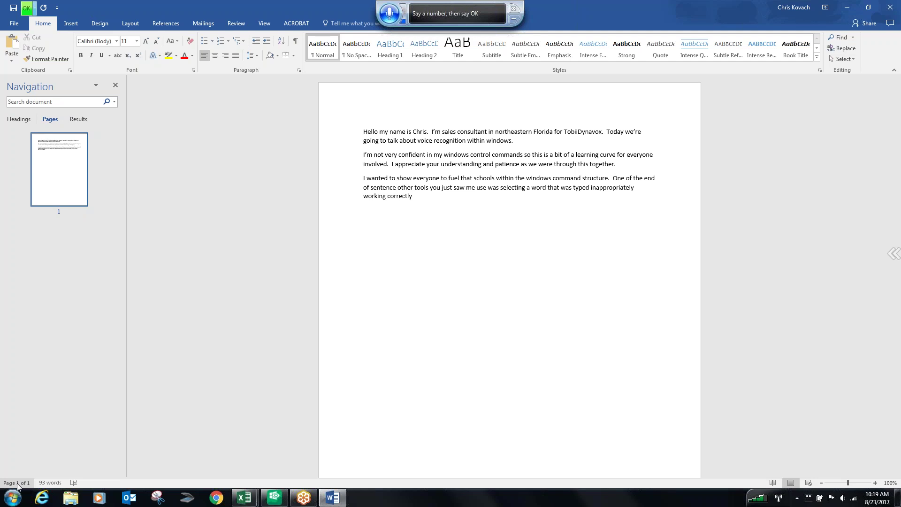
click(26, 8)
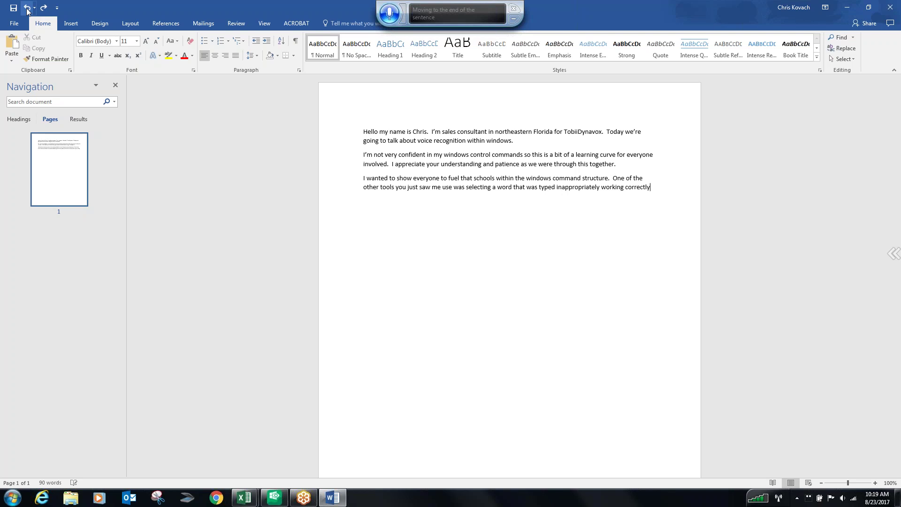
- End the third paragraph with a period and dictate '7 8' on a new line, deleting the misrecognized 'date'
text(.)
text(7)
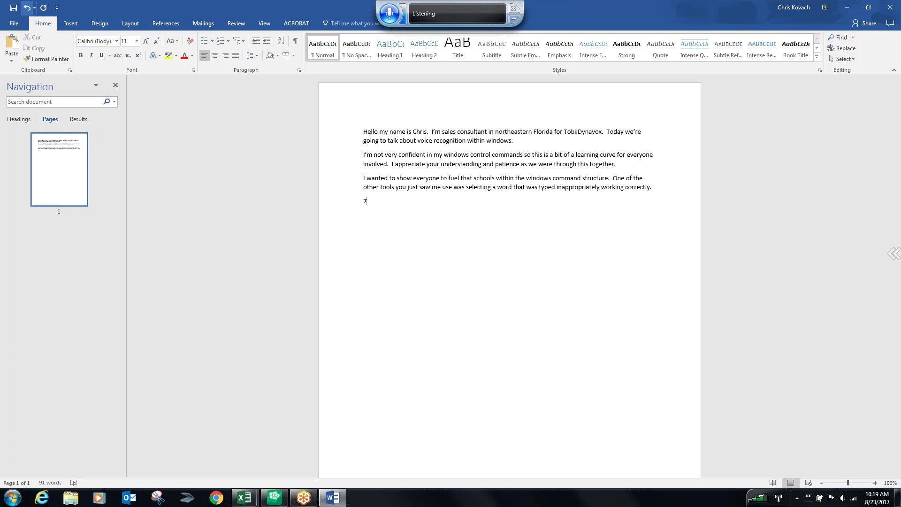
text( date)
key(ctrl+shift+Left)
key(BackSpace)
key(BackSpace)
text(8)
- Delete the '7 8' test line, then bring up Word's Save As page
key(shift+Home)
key(Delete)
click(15, 26)
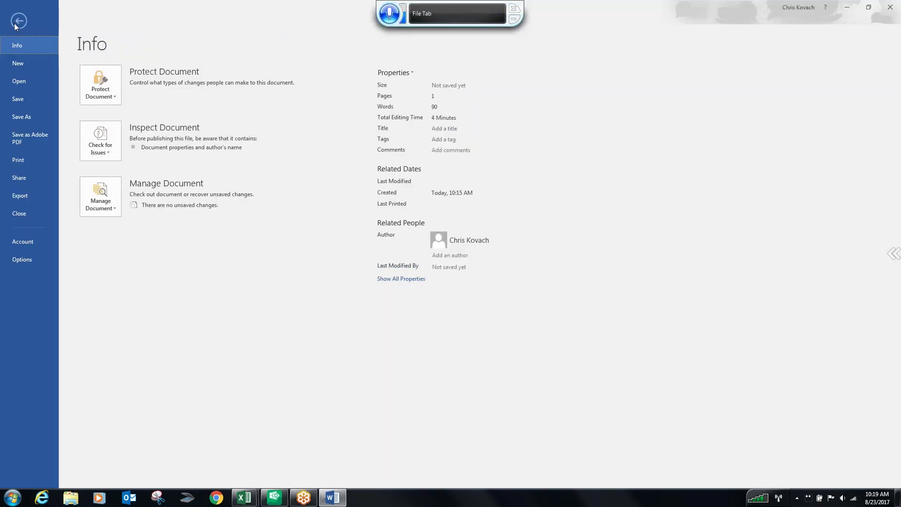
key(alt+a)
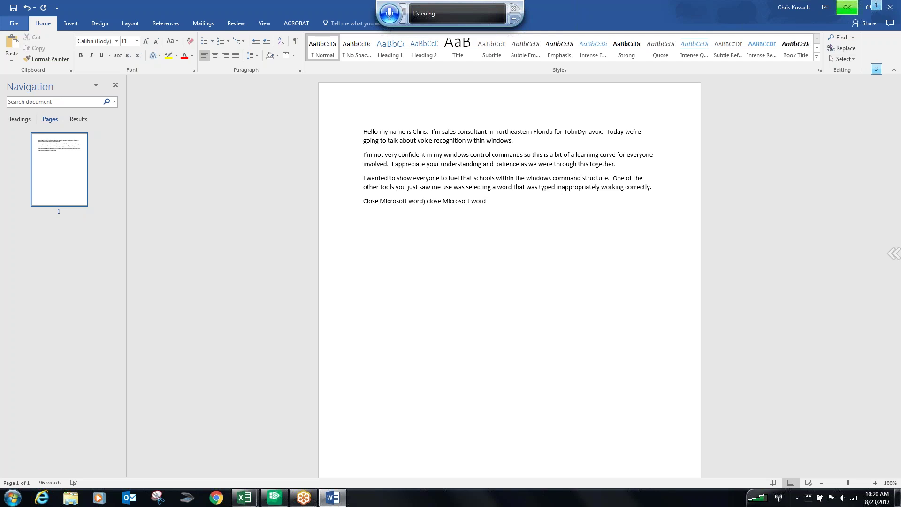
- Minimize the Word document window to reveal the desktop
click(848, 8)
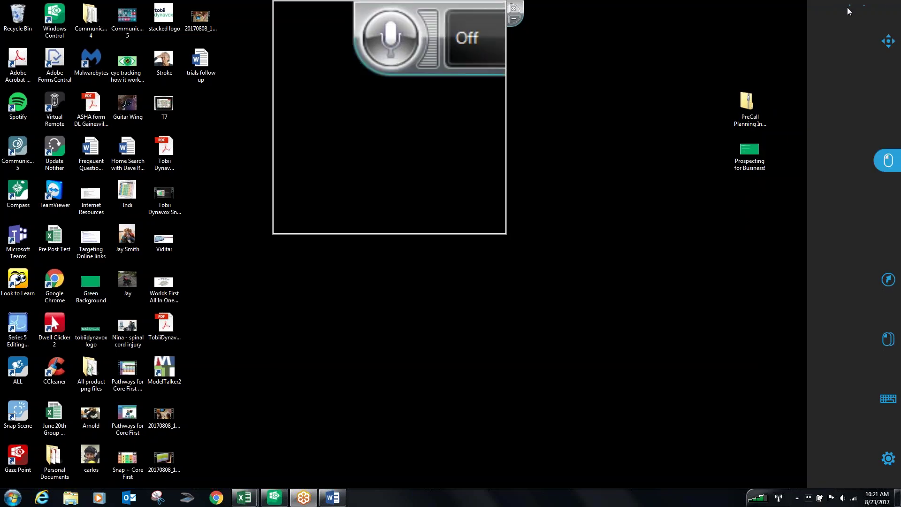
click(390, 10)
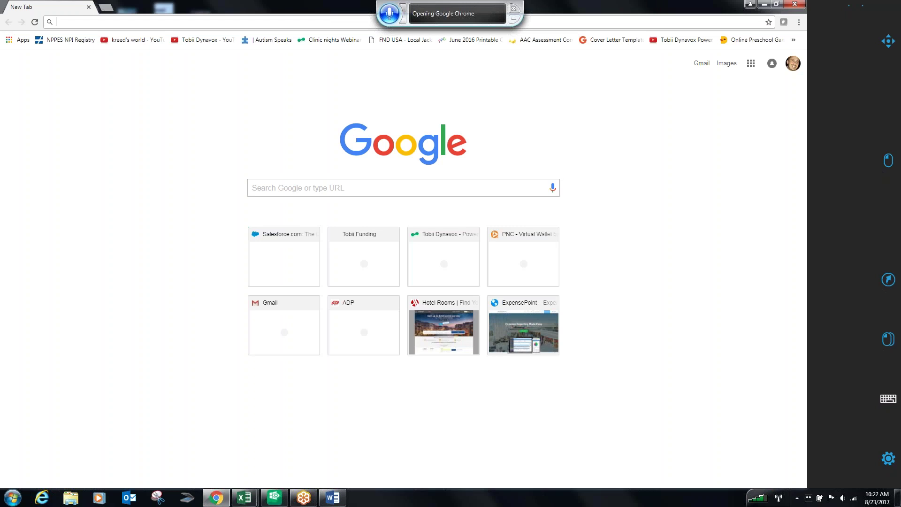
text(es)
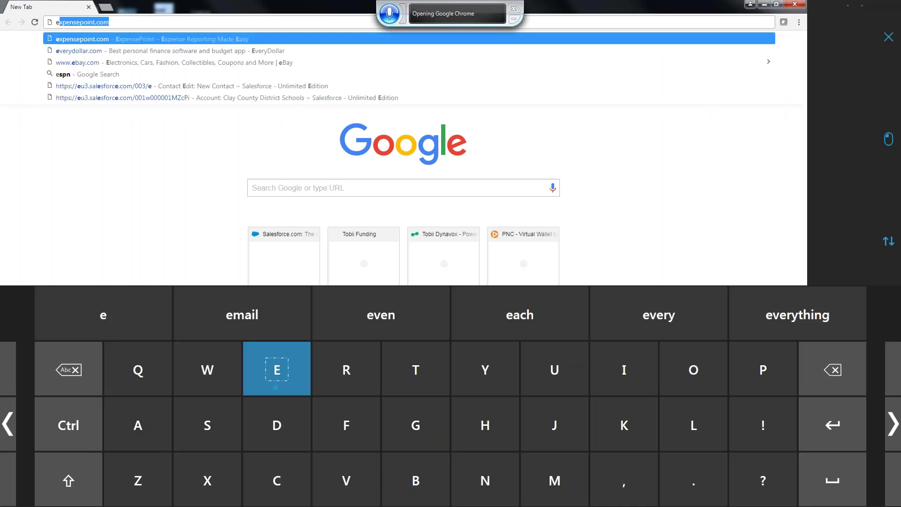
text(pn)
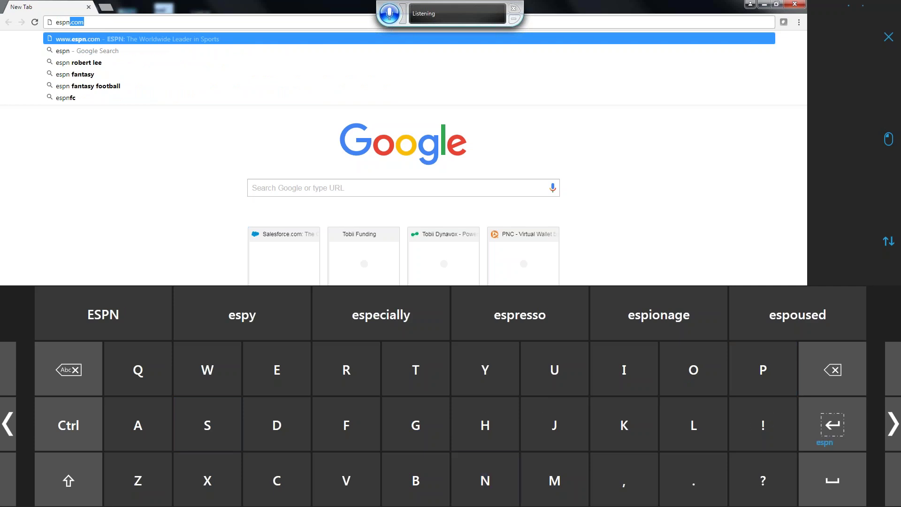
key(Return)
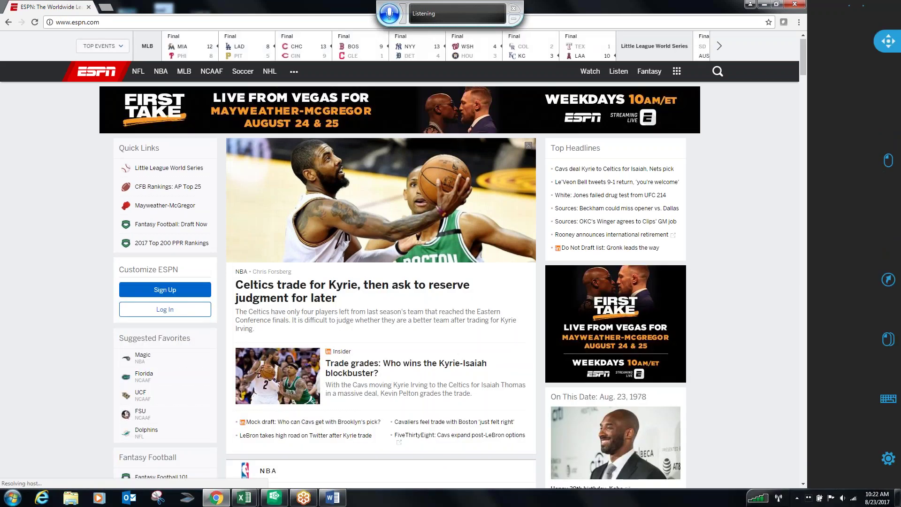
- Gaze-scroll down ESPN's home page to the Mayweather vs. McGregor section and its McGregor video
click(363, 285)
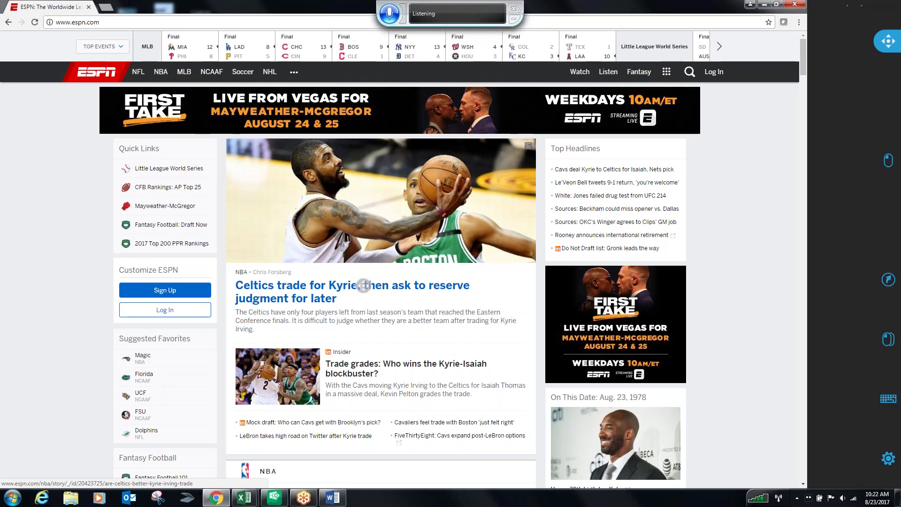
scroll(364, 285, down, 2)
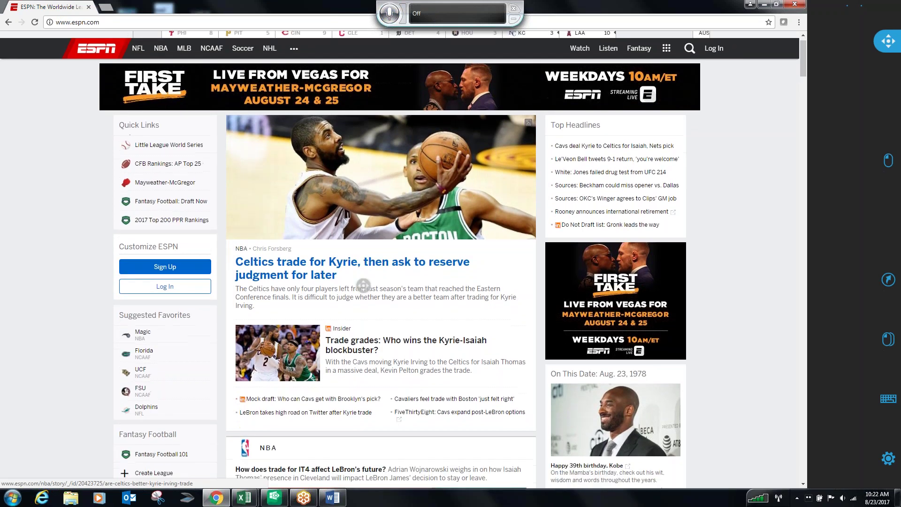
scroll(363, 285, down, 3)
scroll(363, 285, up, 4)
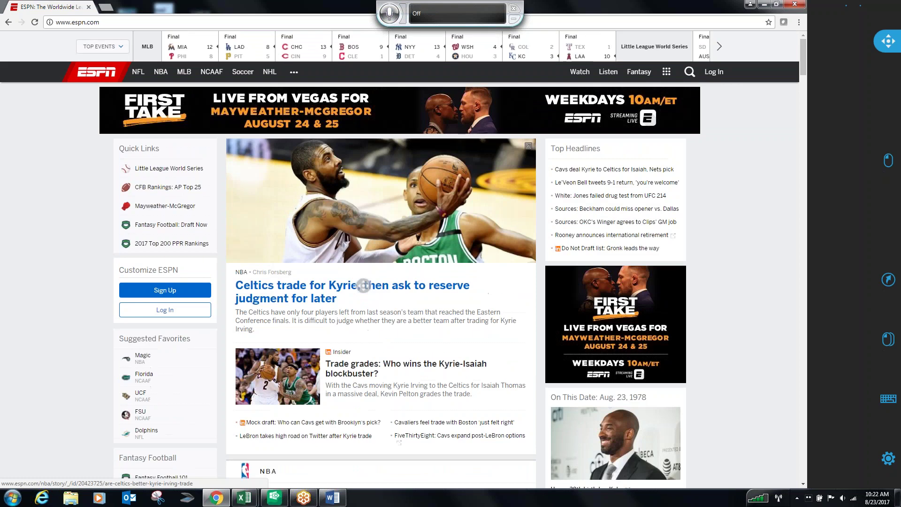
scroll(364, 285, down, 5)
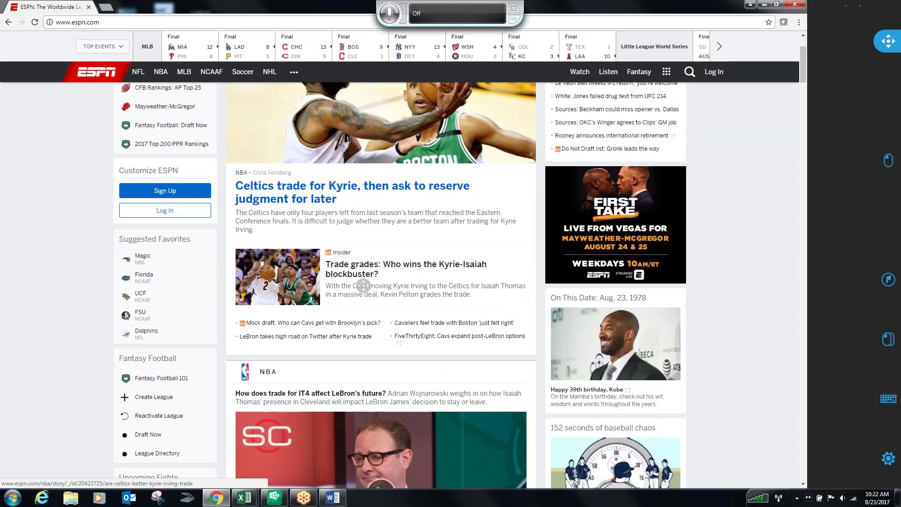
scroll(363, 285, down, 5)
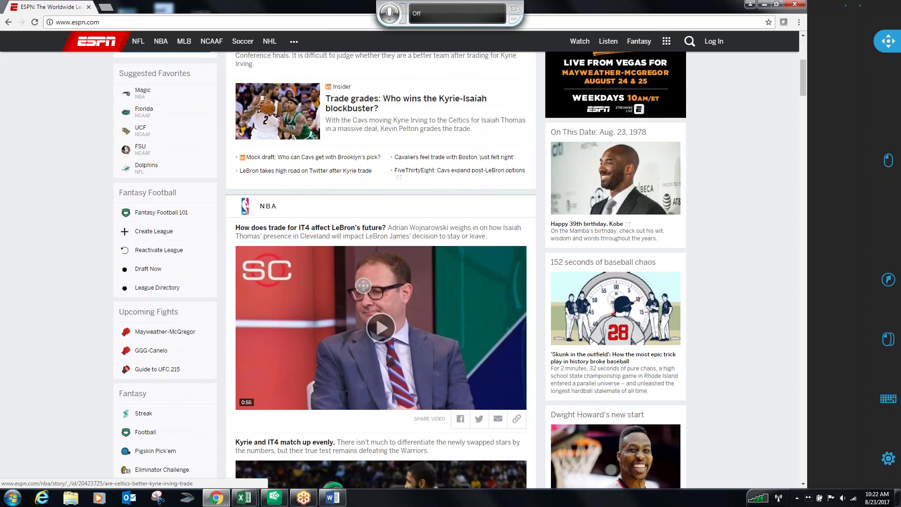
scroll(363, 285, down, 2)
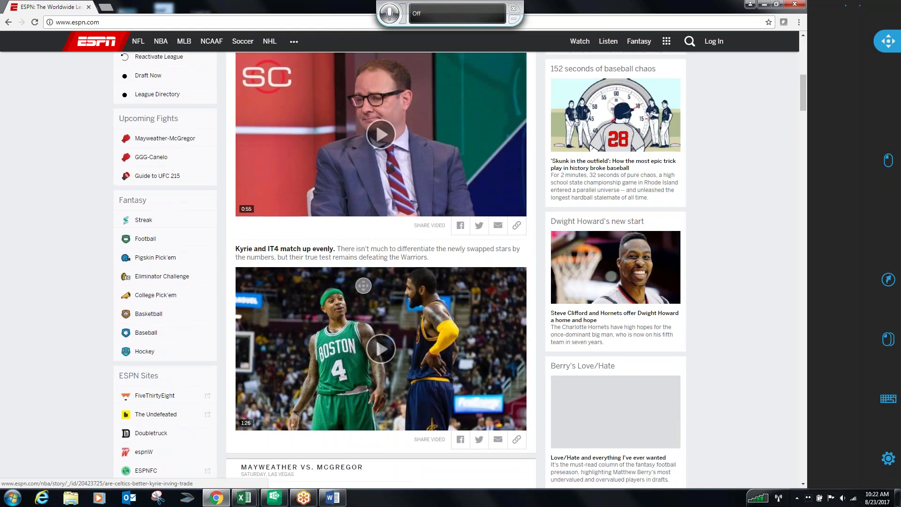
scroll(363, 285, down, 3)
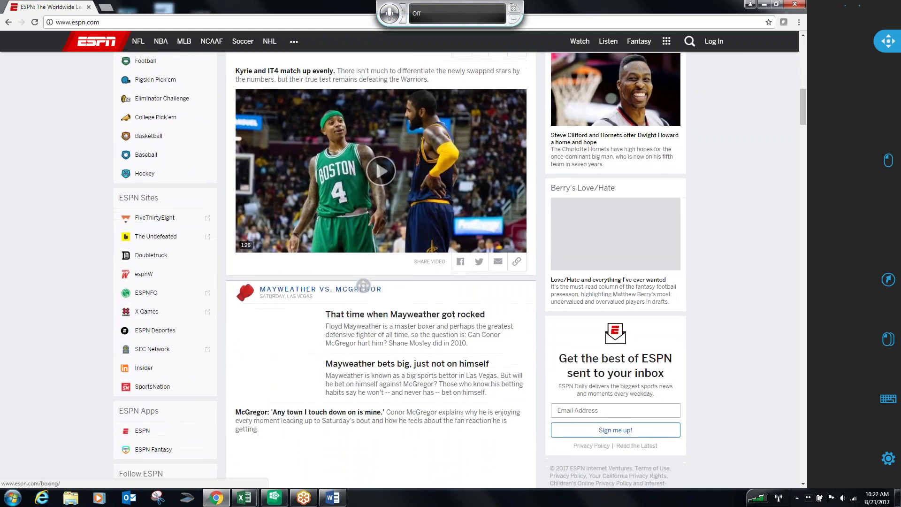
scroll(363, 285, down, 2)
scroll(364, 285, down, 3)
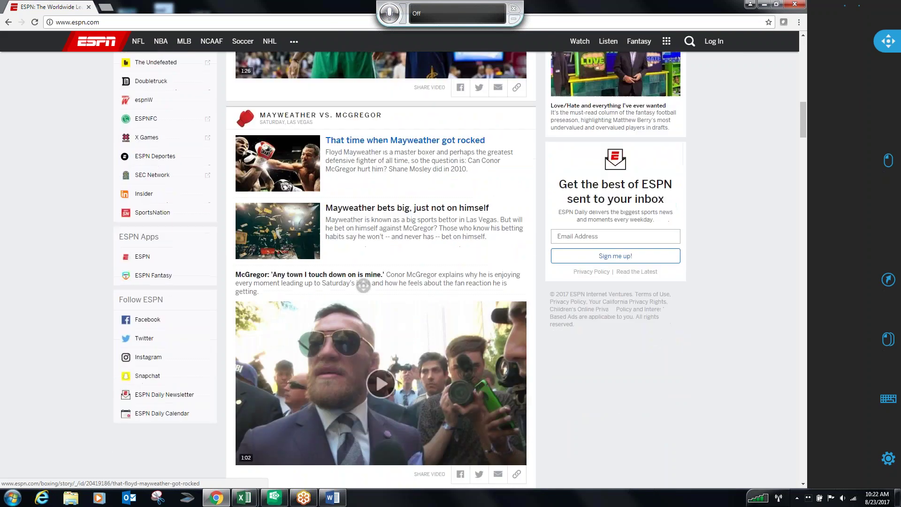
scroll(363, 285, down, 1)
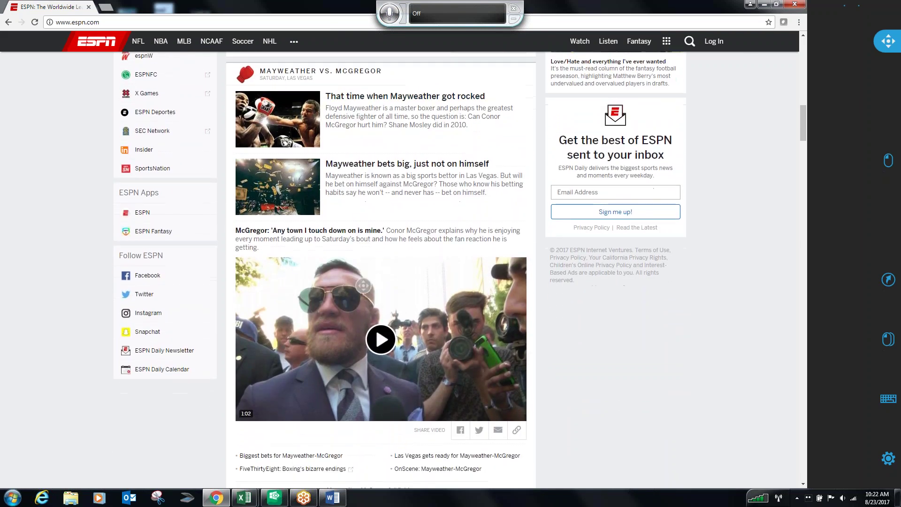
click(889, 160)
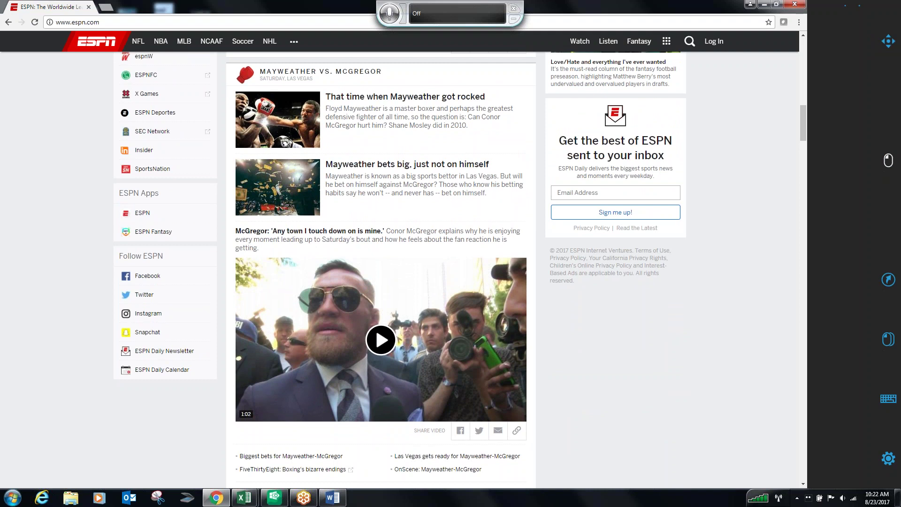
- Play the McGregor video, then switch on speech recognition to close Chrome by voice
click(382, 340)
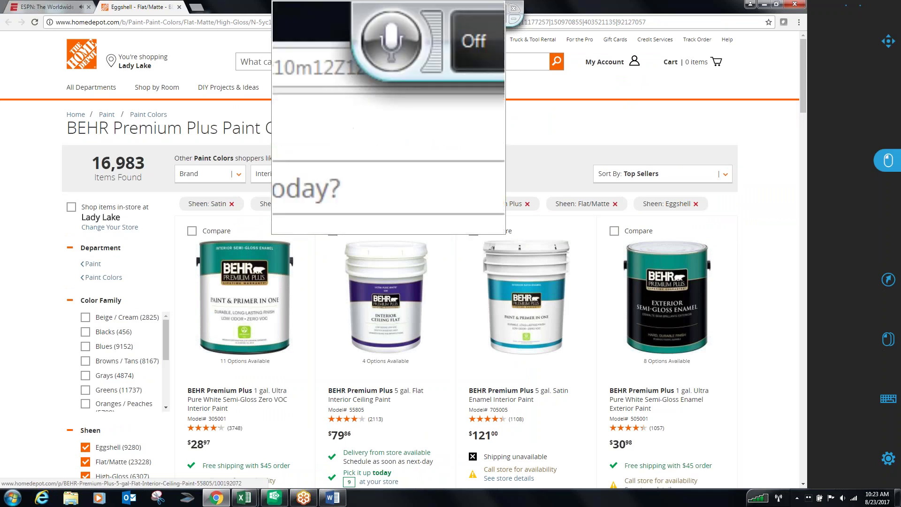
click(390, 13)
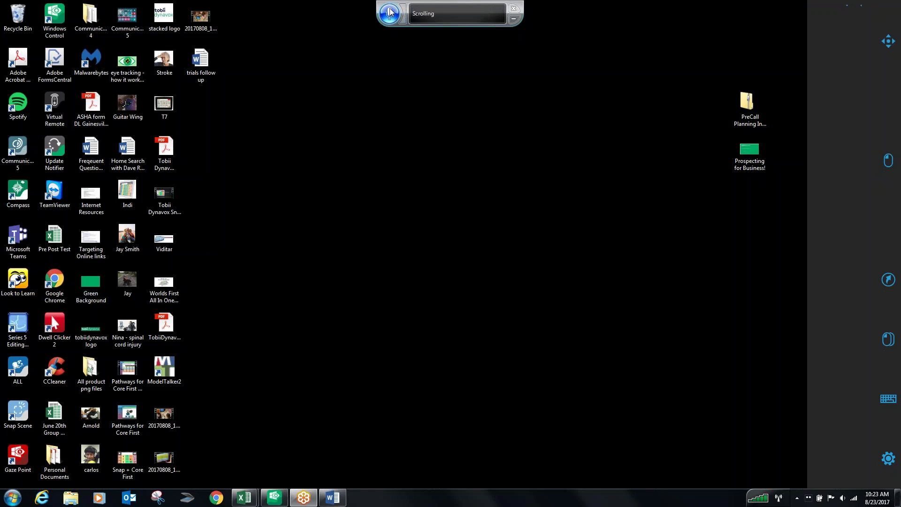
- Switch Windows Speech Recognition off so its status reads Off
click(389, 12)
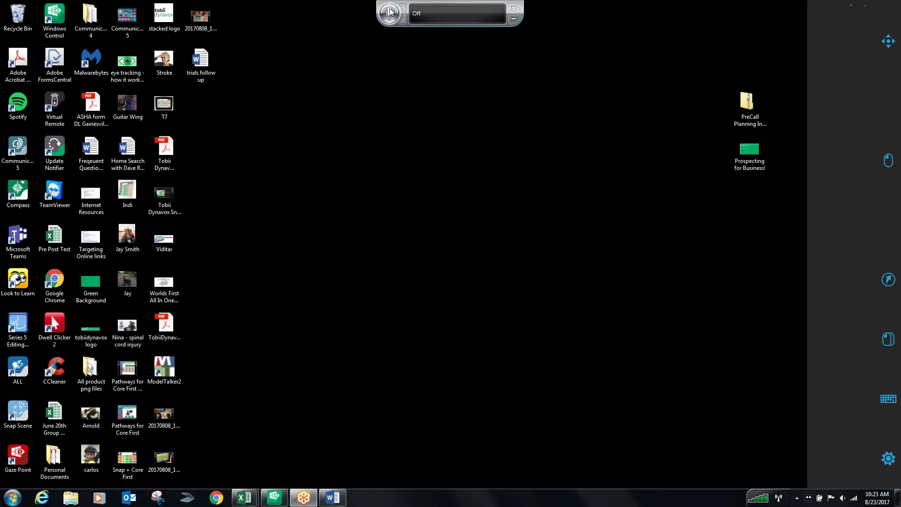